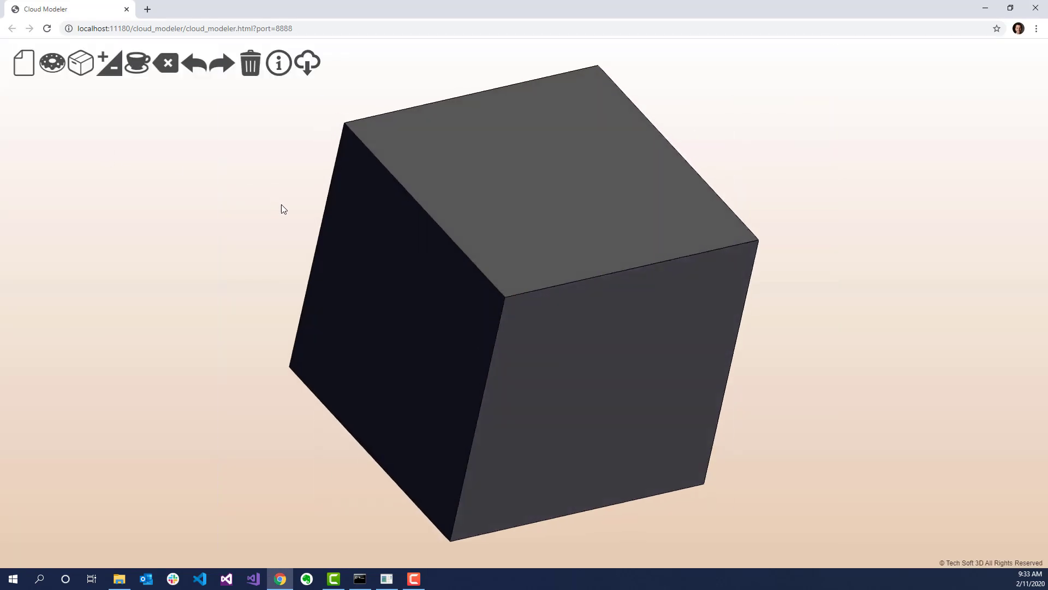
- Create a torus with major radius 50 and minor radius 20 intersecting the cube
left_click(52, 63)
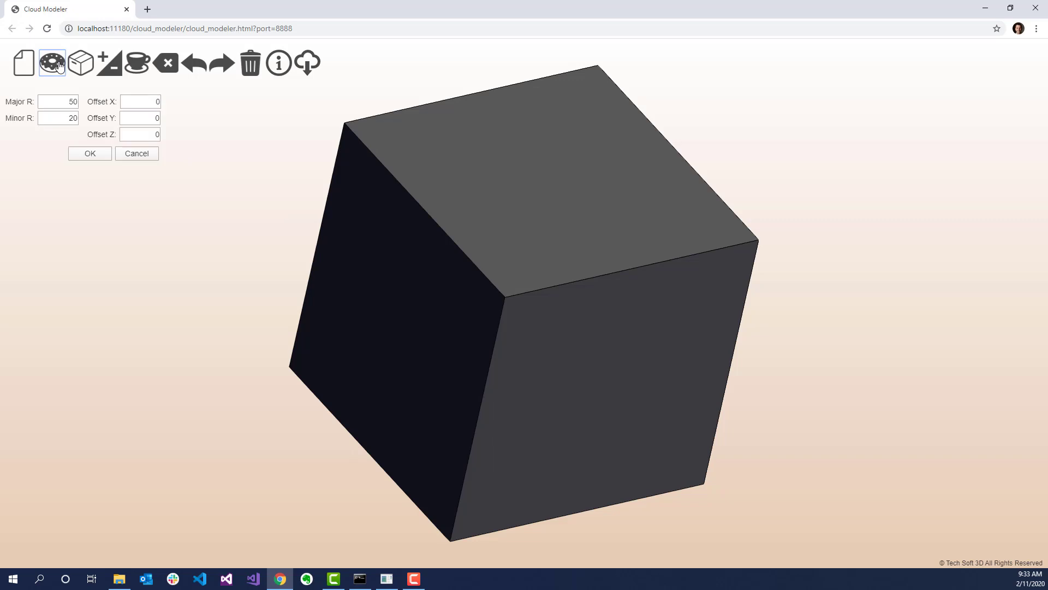
left_click(91, 155)
mouse_move(245, 456)
left_mouse_down()
mouse_move(375, 427)
mouse_move(374, 468)
mouse_move(328, 487)
mouse_move(510, 297)
mouse_move(455, 358)
mouse_move(510, 278)
mouse_move(528, 284)
left_mouse_up()
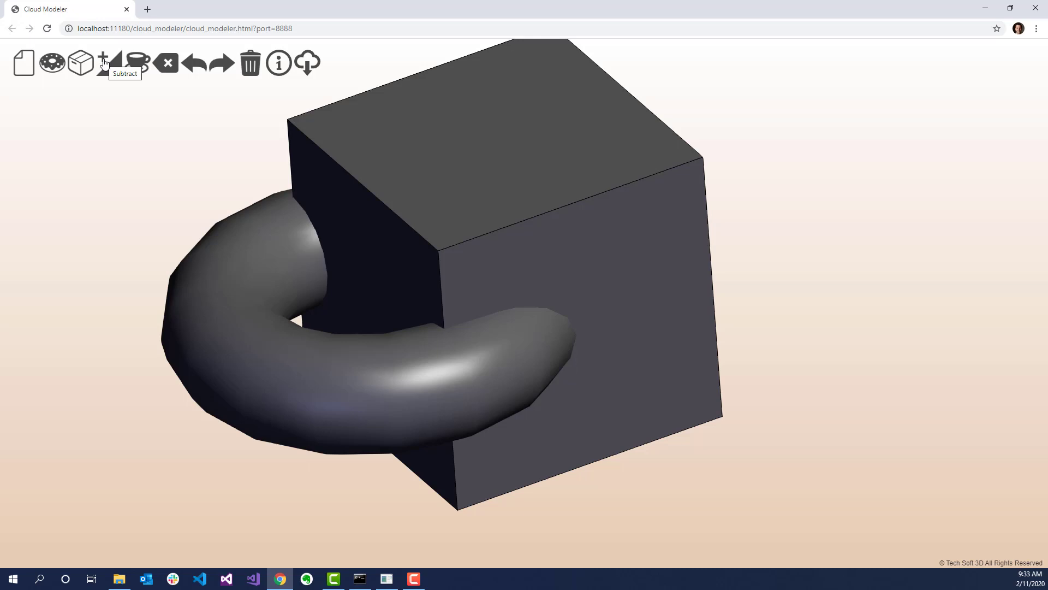
- Subtract the torus from the cube, using the cube as target and the torus as tool
left_click(104, 63)
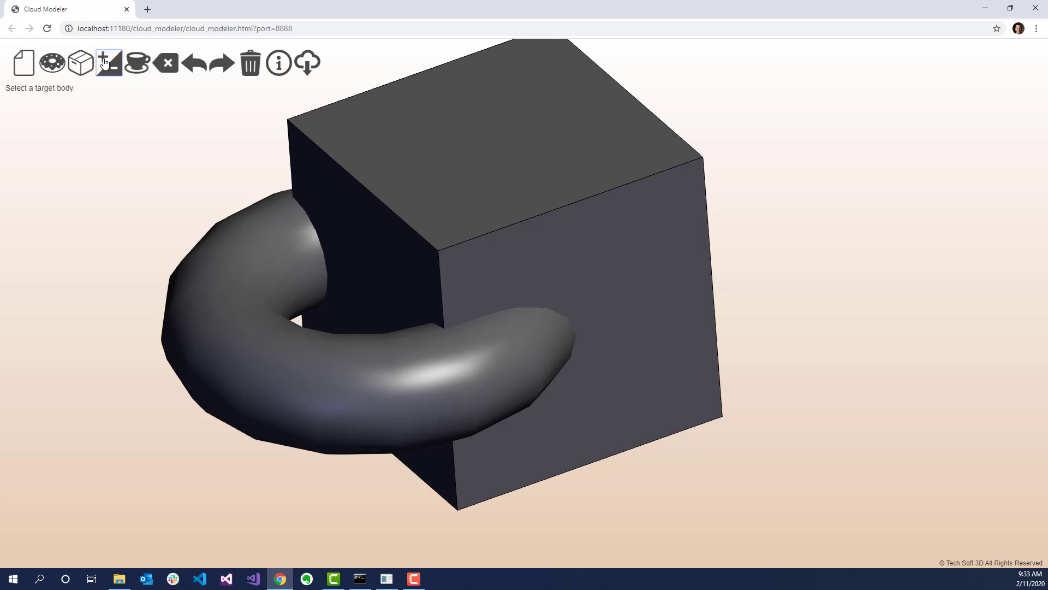
left_click(412, 156)
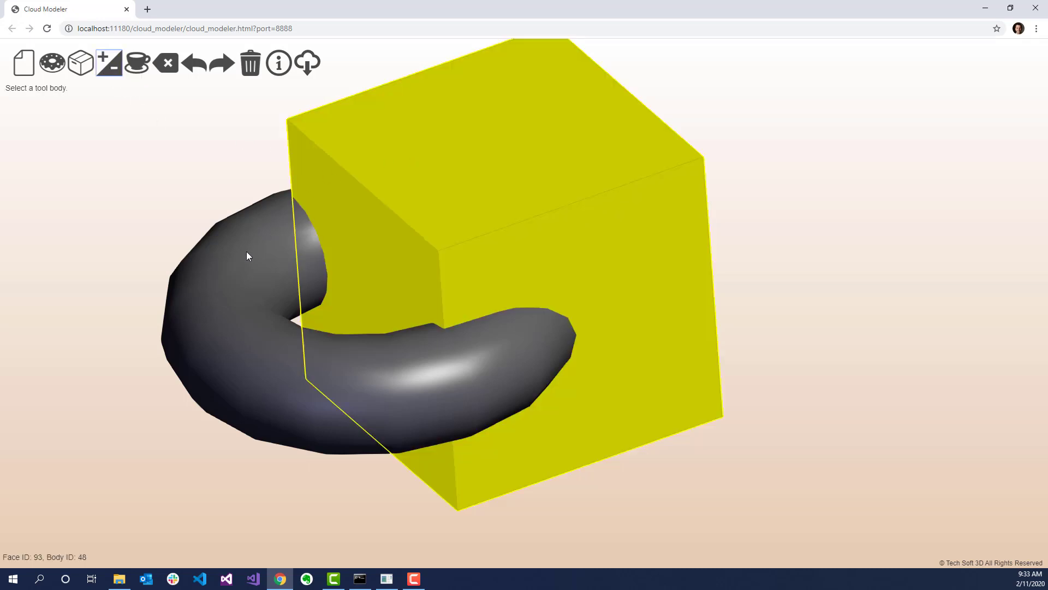
left_click(247, 254)
mouse_move(245, 252)
left_mouse_down()
mouse_move(311, 369)
mouse_move(268, 359)
left_mouse_up()
left_click_drag(482, 145, 496, 162)
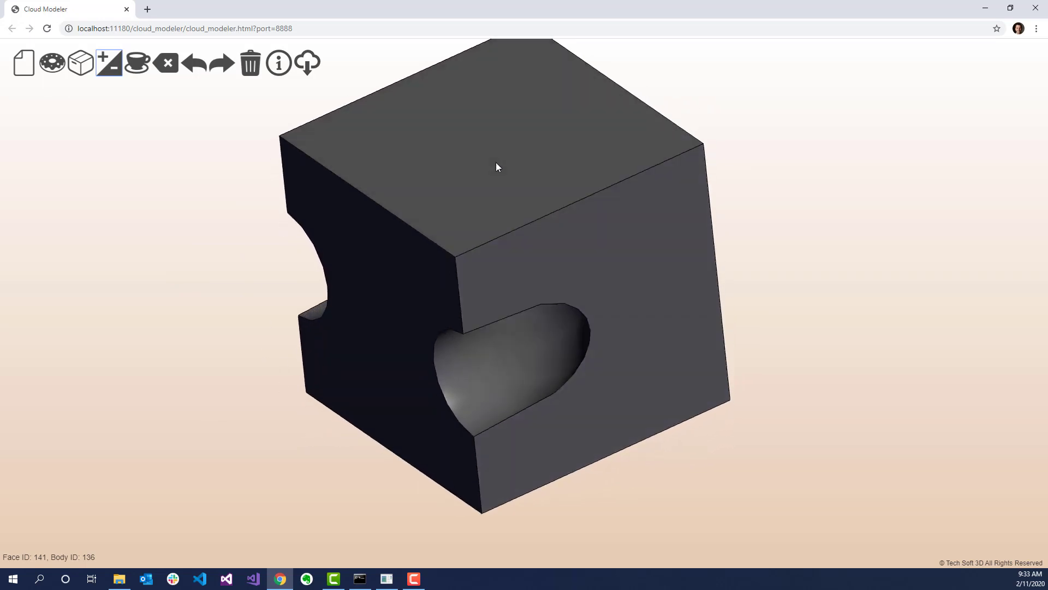
- Fillet the tunnel opening edge and another cut edge with radius 10
left_click(137, 65)
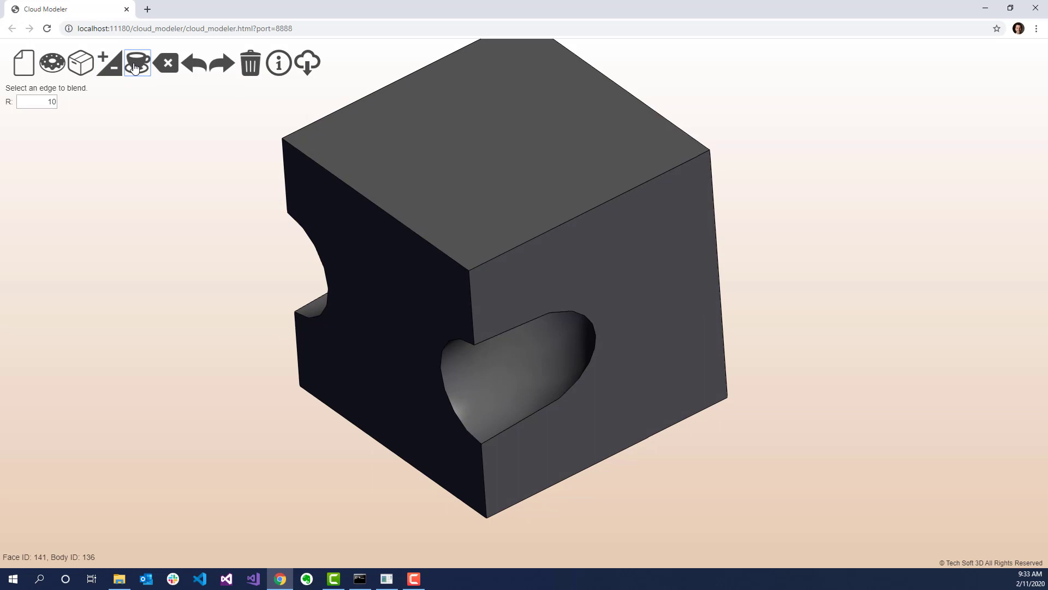
left_click(495, 341)
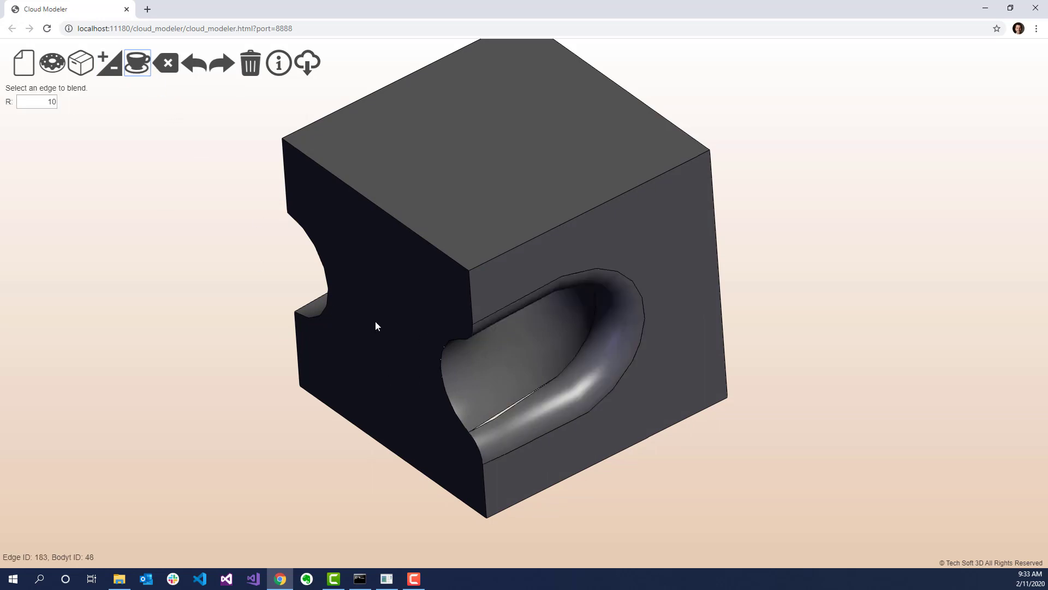
left_click(440, 362)
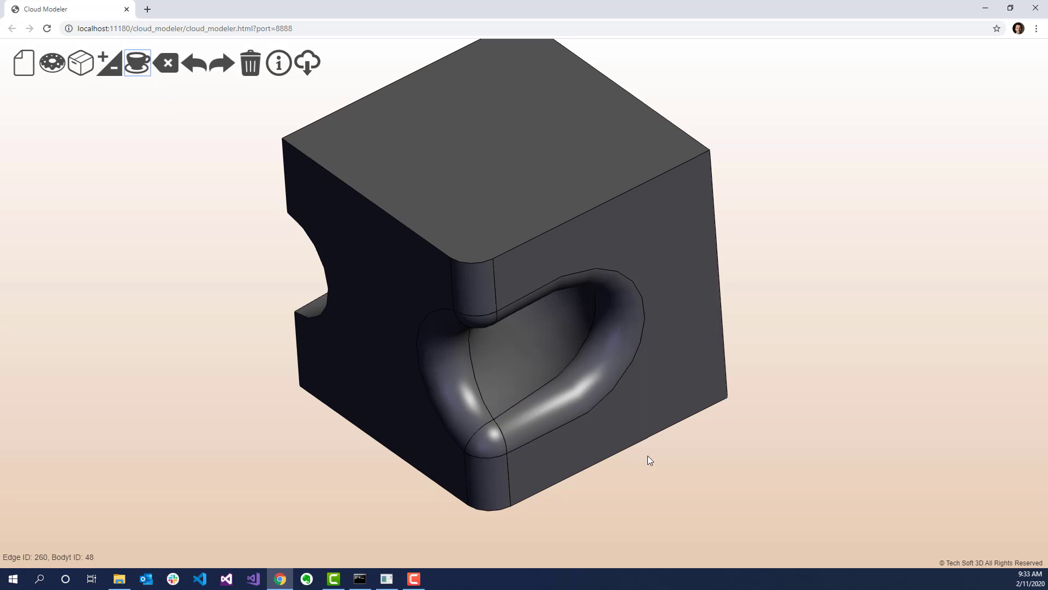
mouse_move(648, 456)
left_mouse_down()
mouse_move(626, 413)
mouse_move(714, 438)
left_mouse_up()
- Blend a side-notch edge at radius 10 and inspect both cavities
left_click(136, 64)
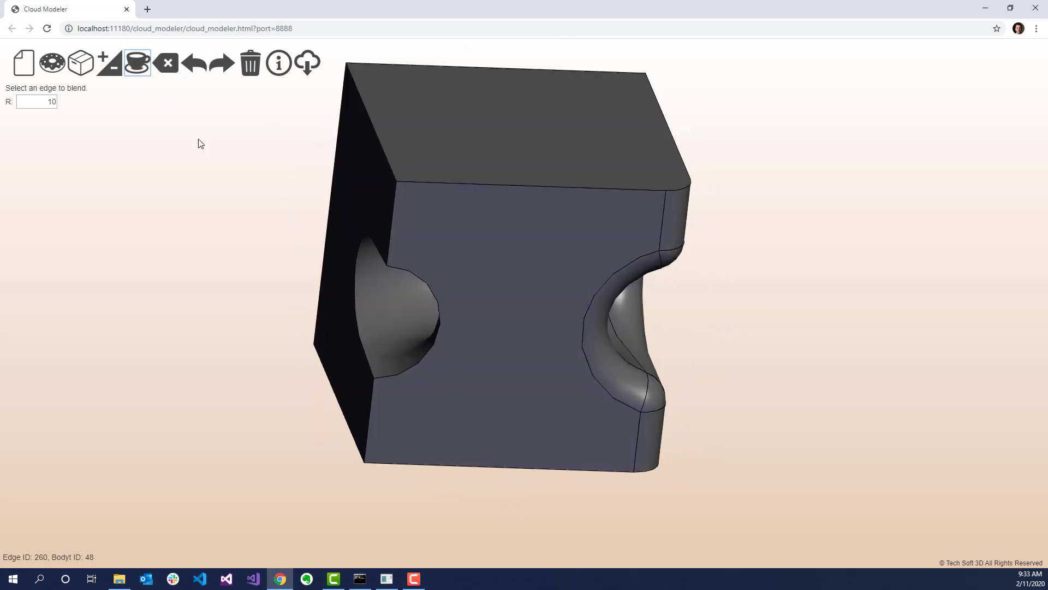
left_click(438, 304)
mouse_move(273, 396)
left_mouse_down()
mouse_move(320, 410)
mouse_move(312, 349)
left_mouse_up()
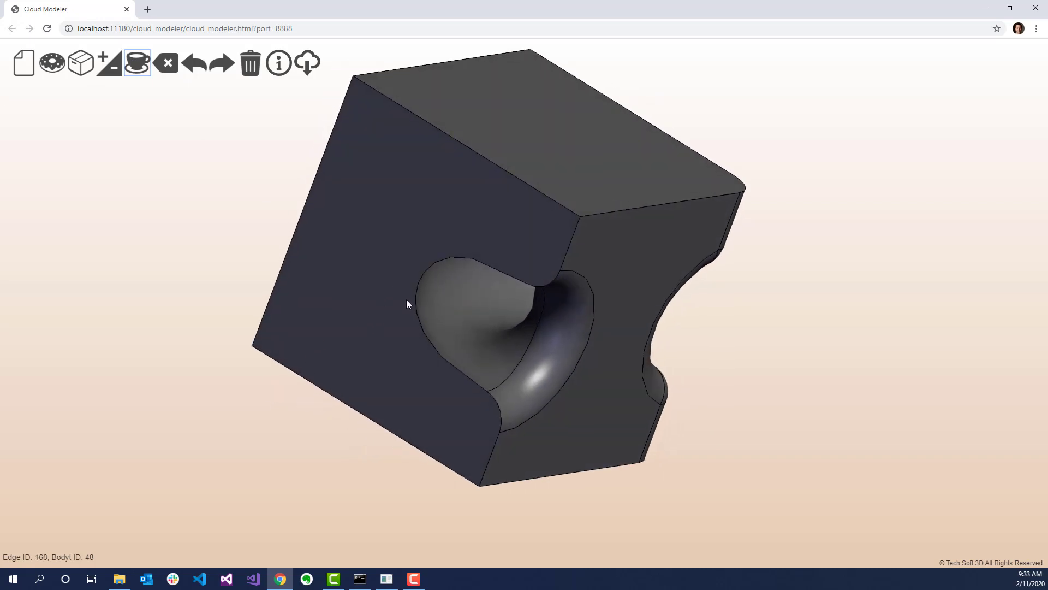
mouse_move(630, 271)
left_mouse_down()
mouse_move(773, 288)
mouse_move(732, 281)
left_mouse_up()
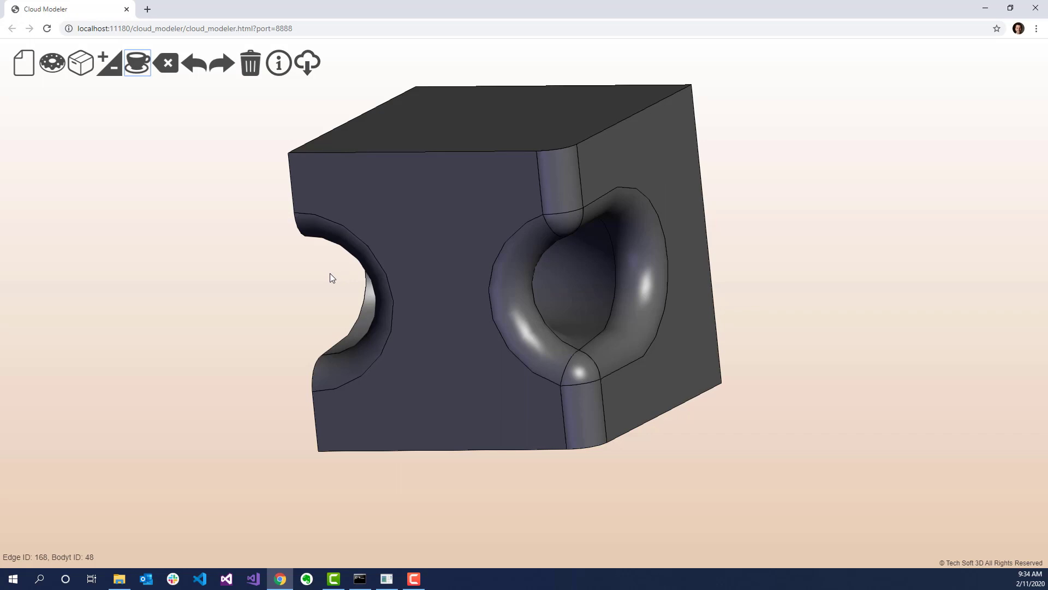
left_click_drag(721, 312, 735, 314)
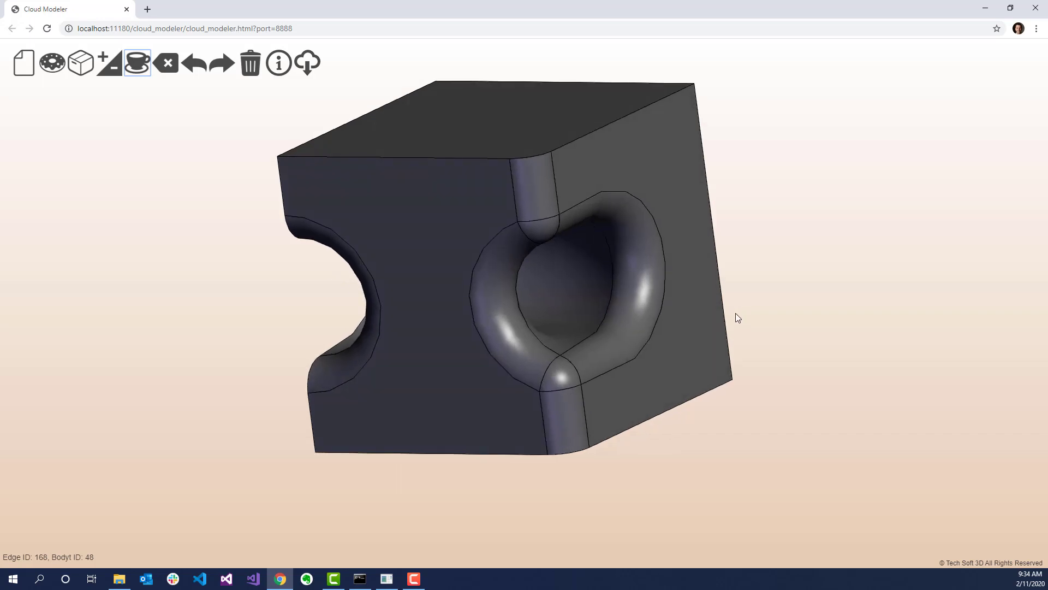
- Undo the last two fillets, then restore them
left_click(195, 65)
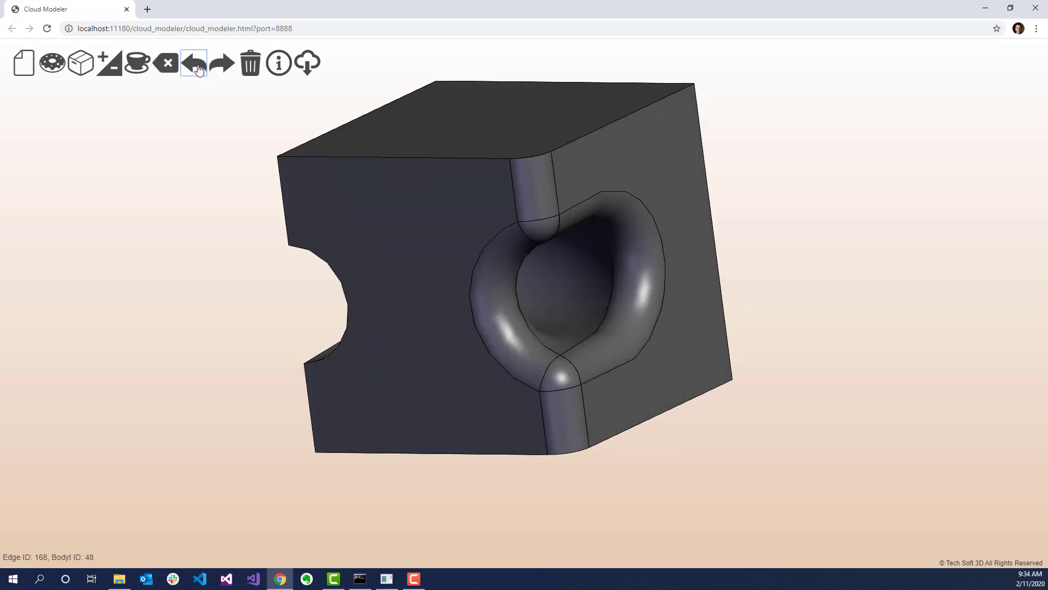
left_click(202, 69)
left_click(219, 69)
- Download the filleted block as the Parasolid file model (1).x_t
mouse_move(288, 312)
left_mouse_down()
mouse_move(330, 312)
mouse_move(239, 310)
left_mouse_up()
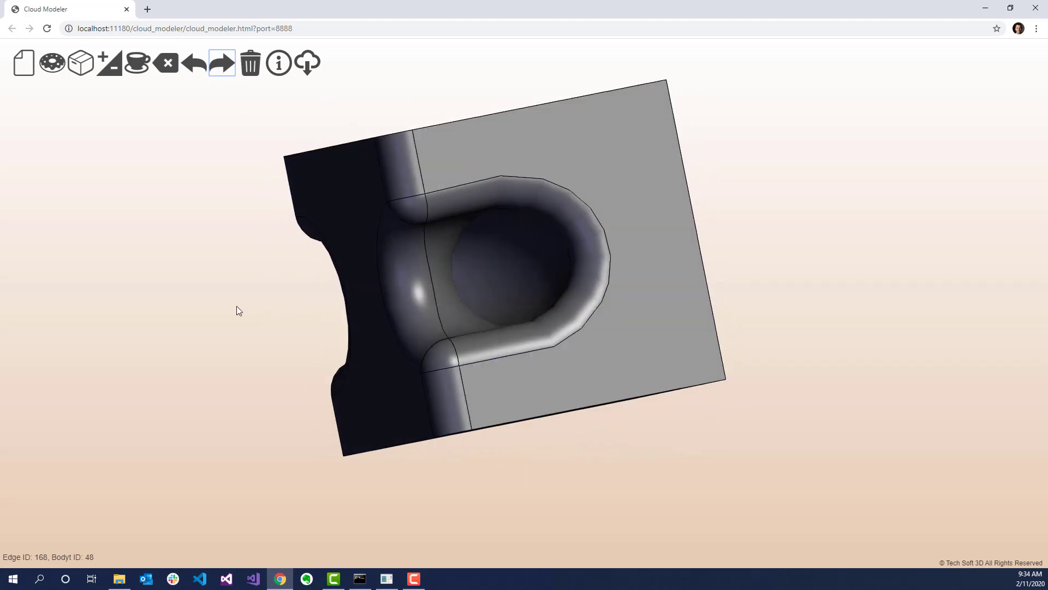
left_click(307, 65)
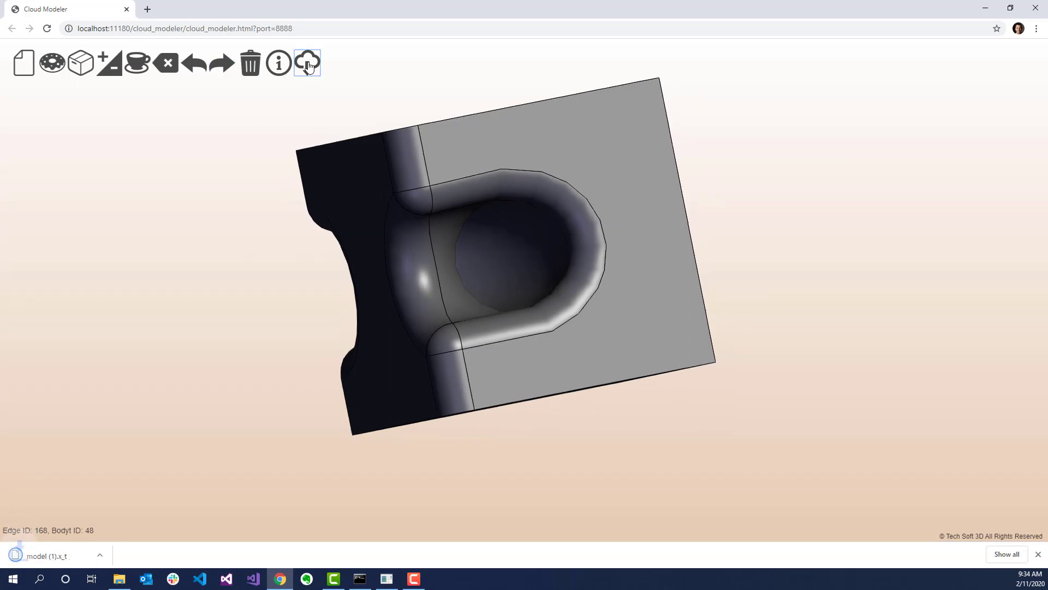